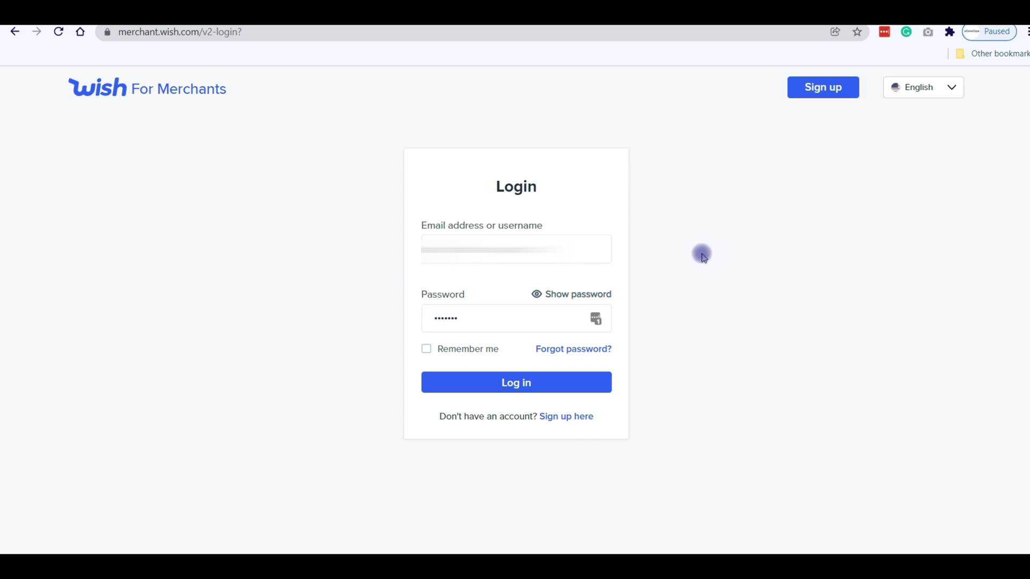
Submit the entered login details to reach the merchant home dashboard
click(512, 386)
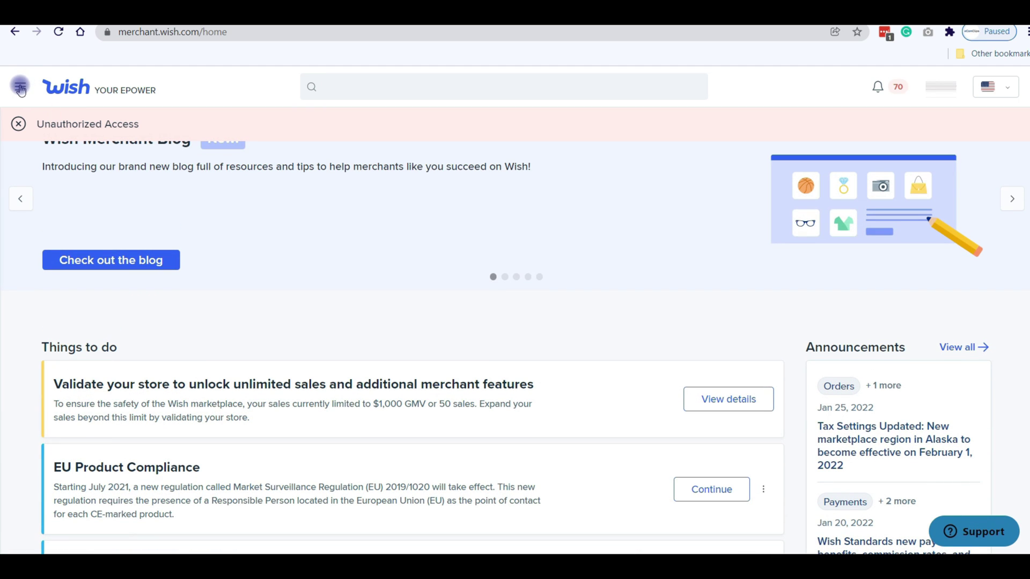
Navigate through the menu's Products section to the Add/Edit Products with CSV page
click(20, 89)
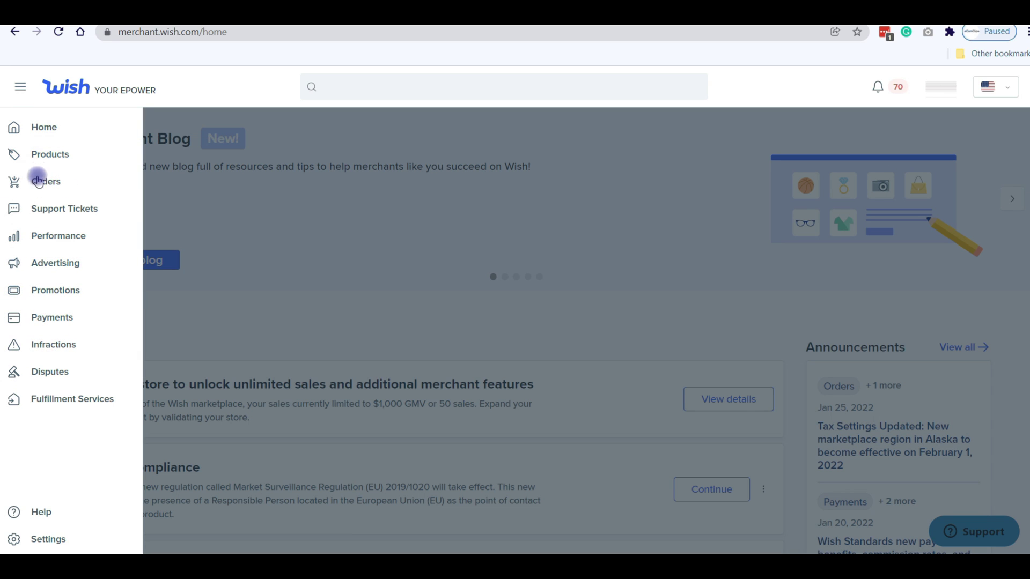
click(83, 158)
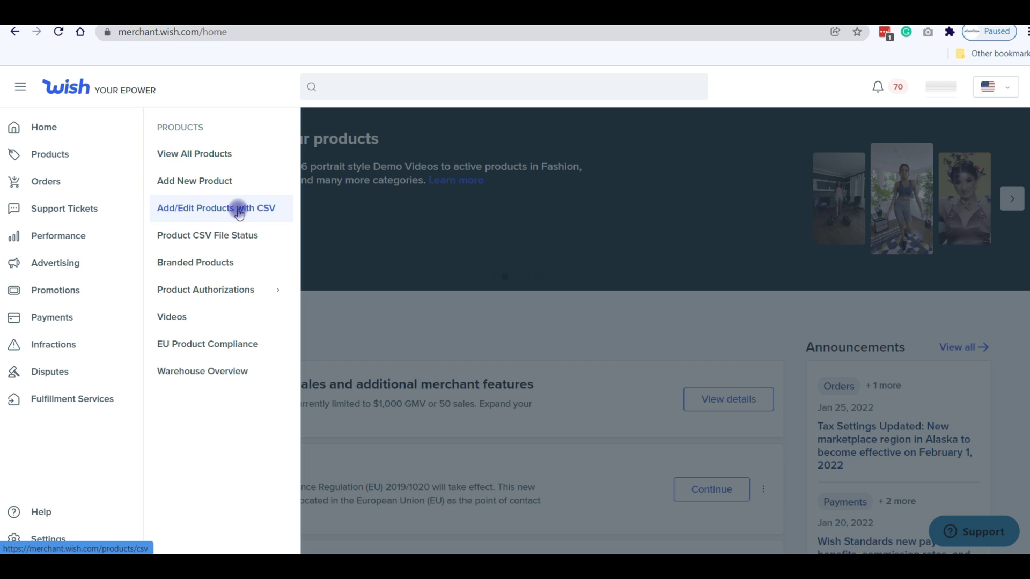
click(220, 209)
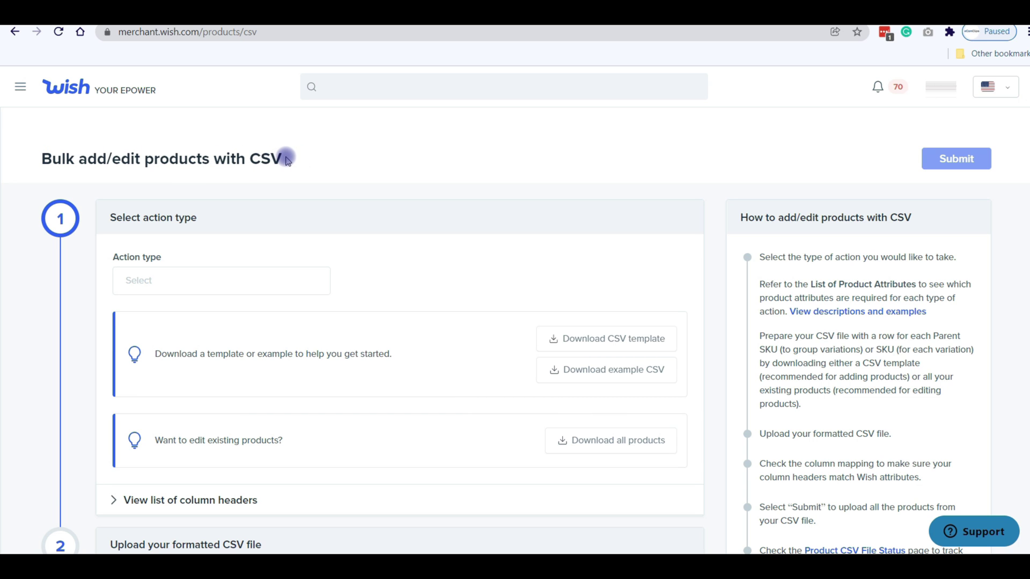
Download the blank CSV product template and open the downloaded file
scroll(529, 275, down, 1)
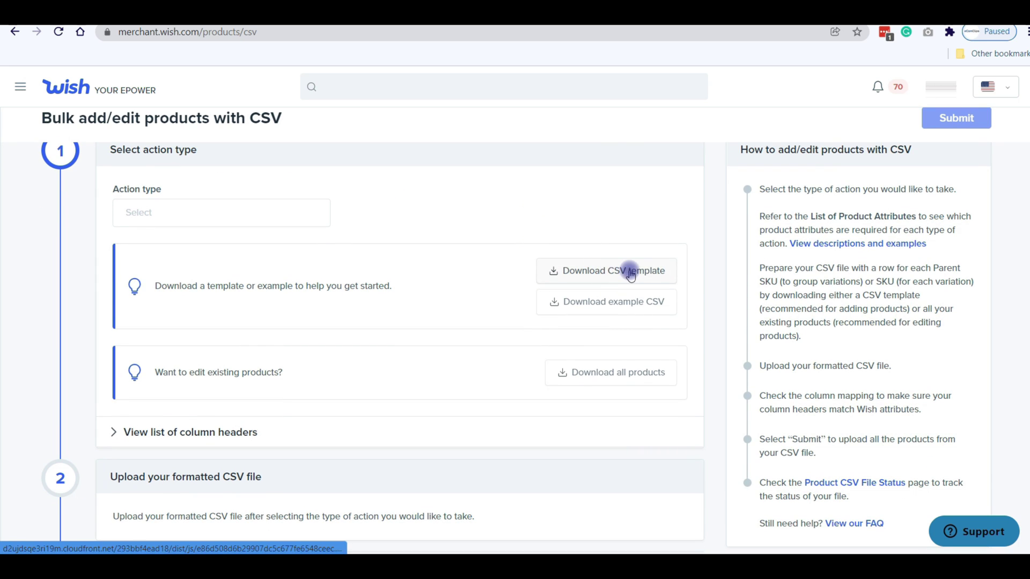
click(604, 271)
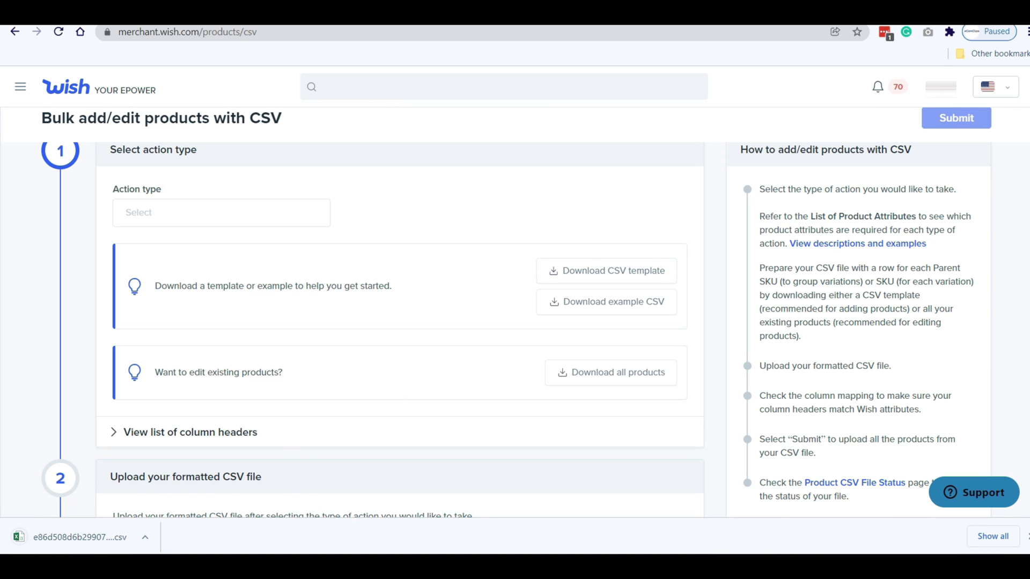
click(86, 538)
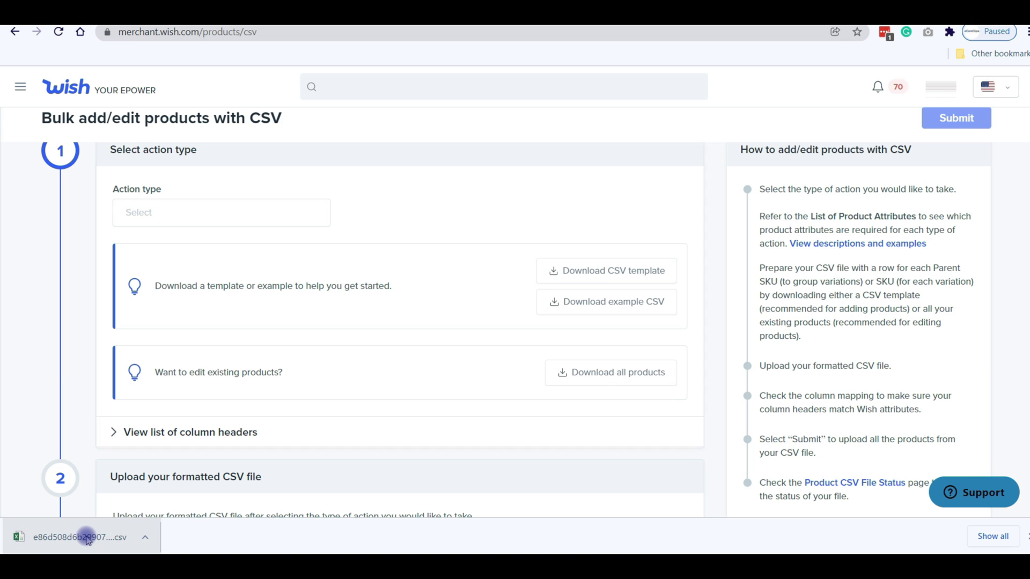
click(83, 539)
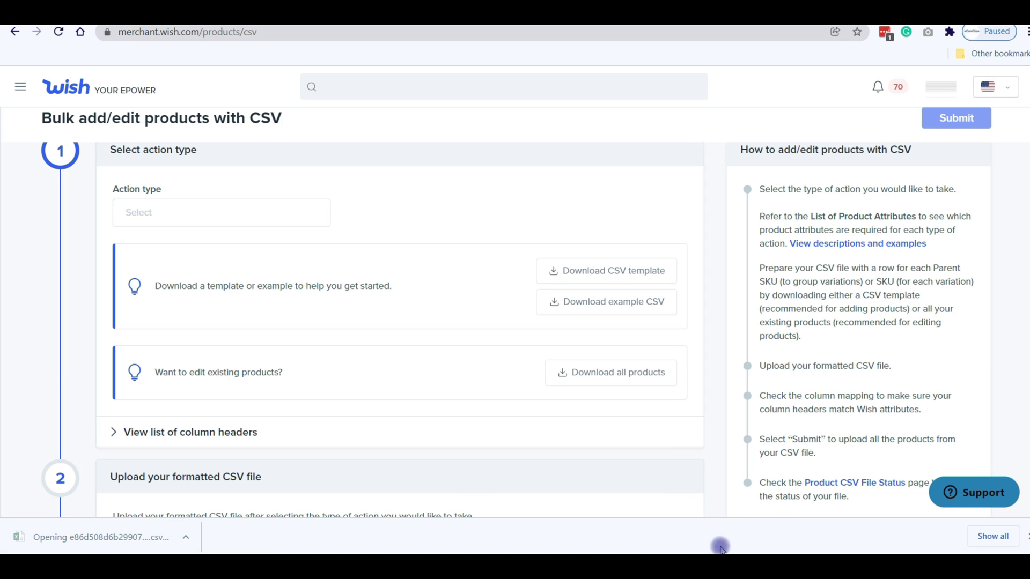
Inspect the template's SKU, Name, Description and Tags headers in Excel, then return to the browser
click(594, 506)
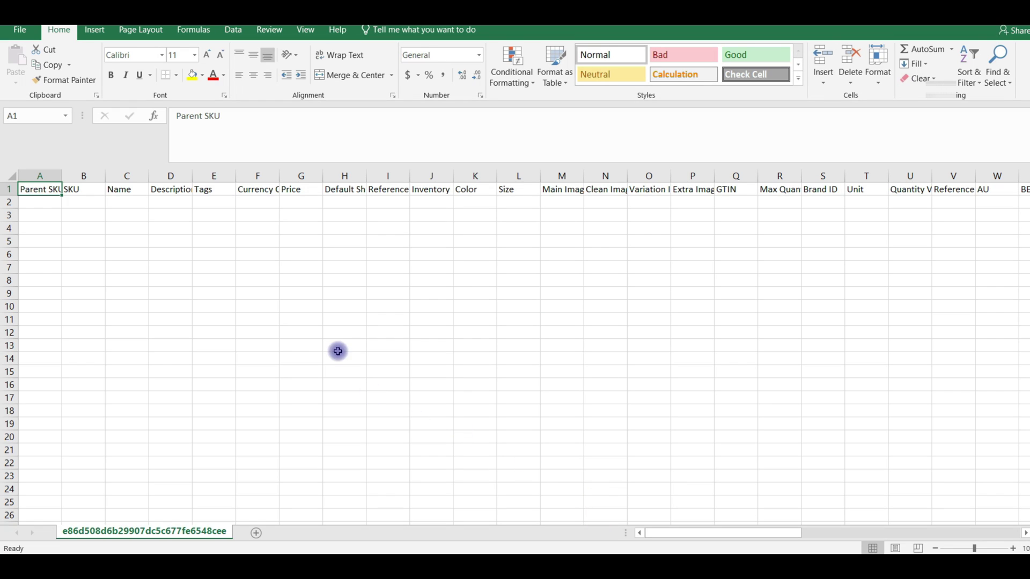
click(85, 202)
click(117, 203)
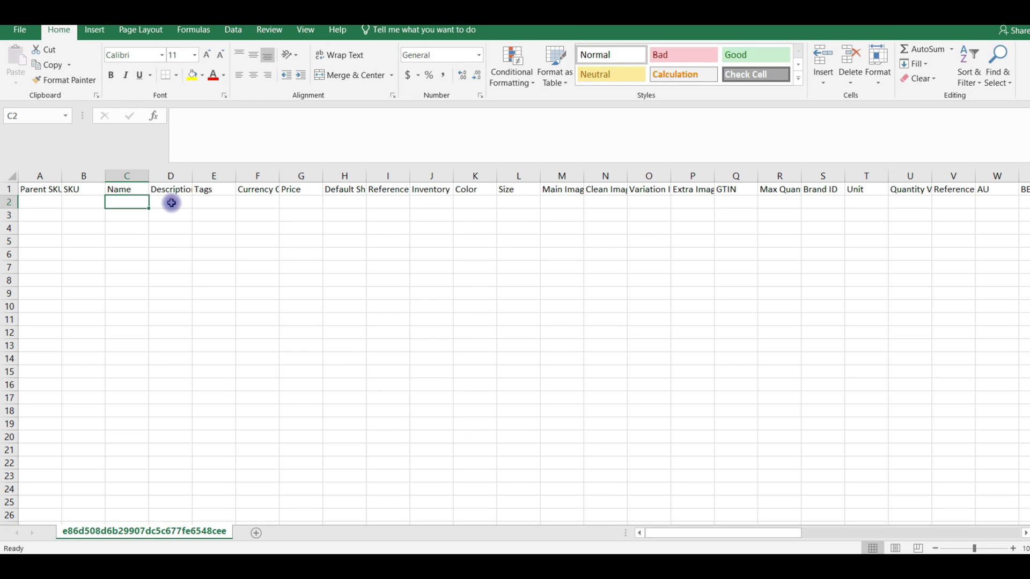
click(170, 202)
click(208, 201)
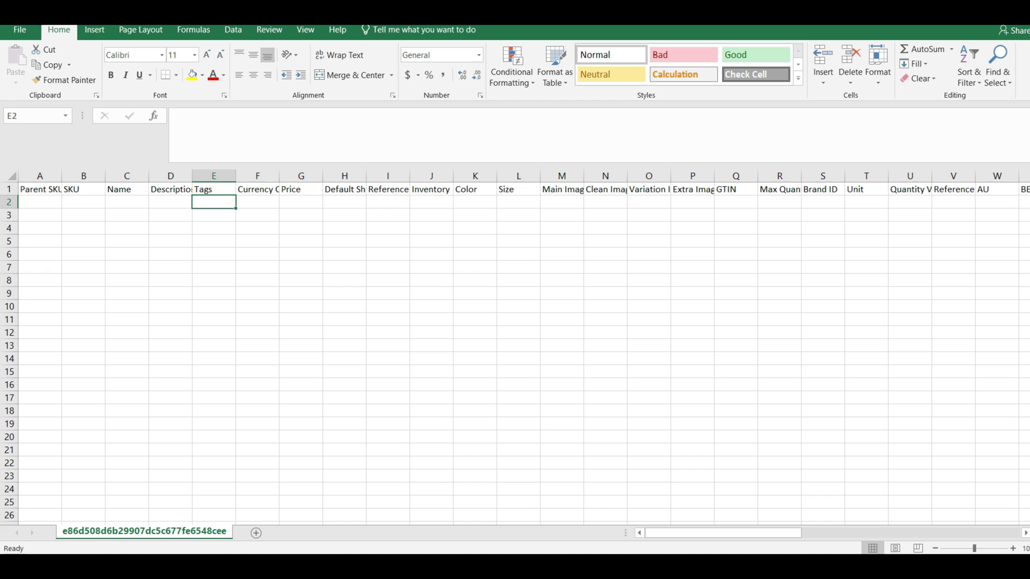
key(alt+Tab)
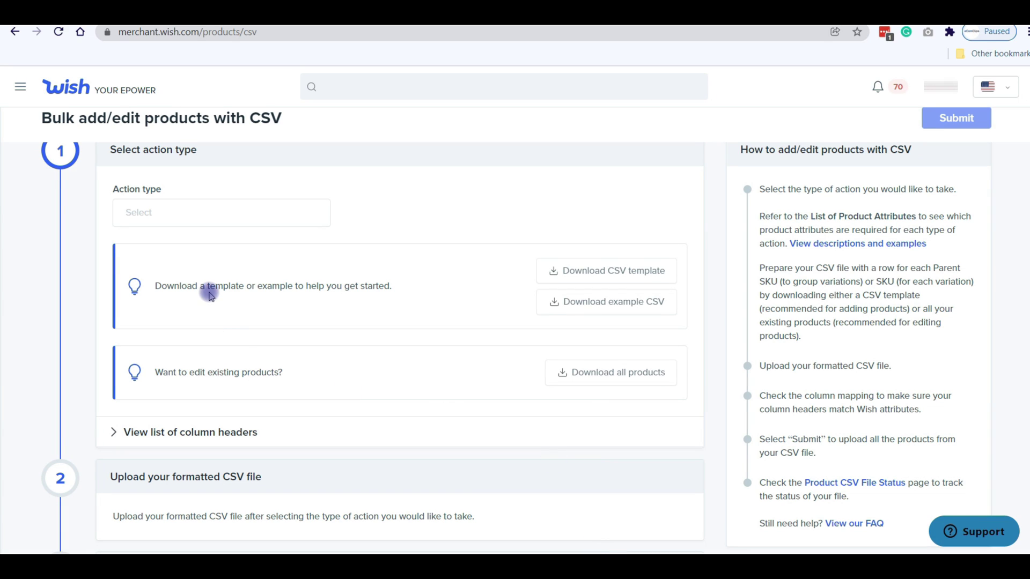
Choose Add products from the Action type dropdown
scroll(268, 273, down, 1)
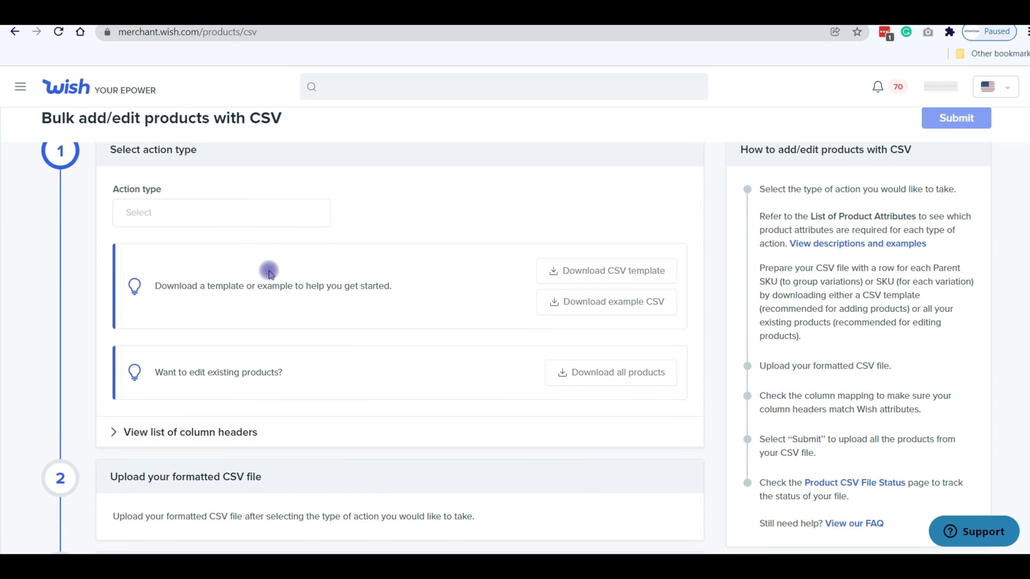
scroll(268, 272, up, 1)
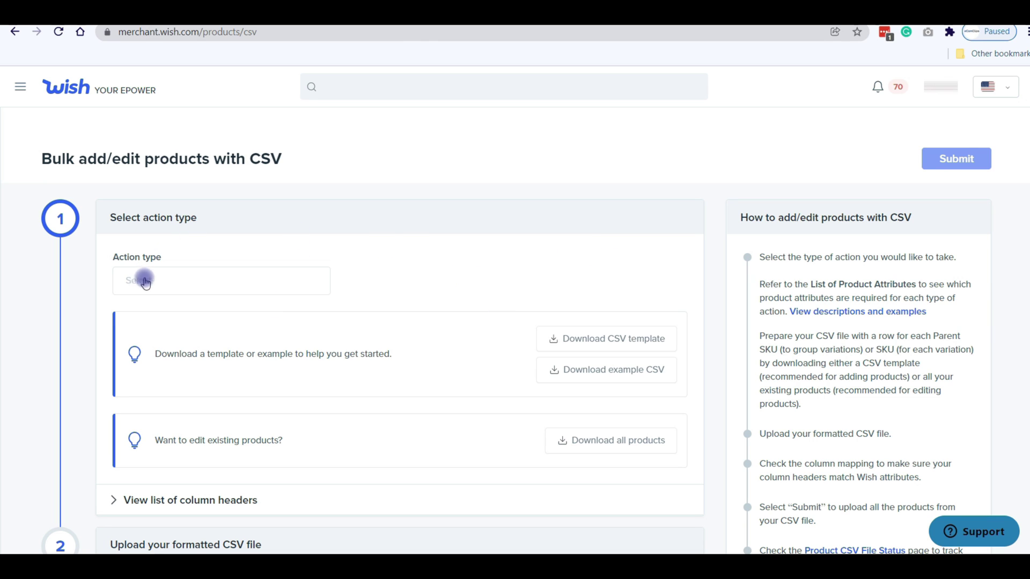
scroll(301, 241, down, 1)
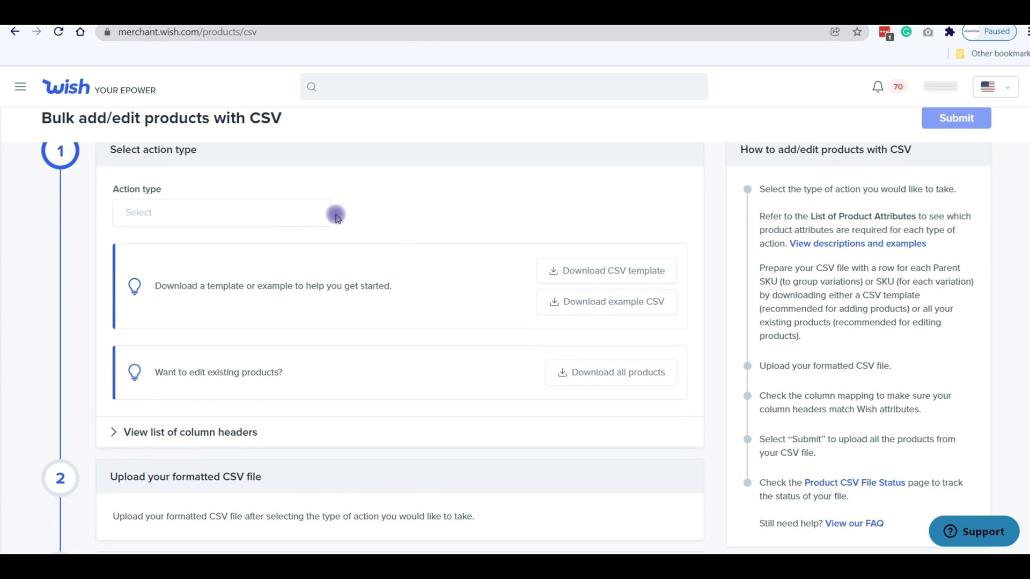
click(254, 209)
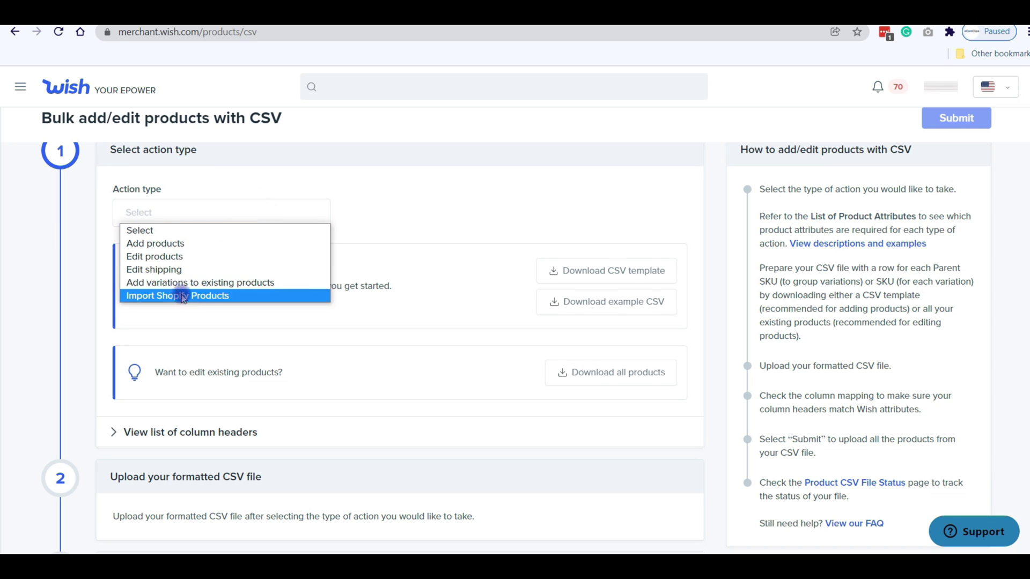
click(166, 245)
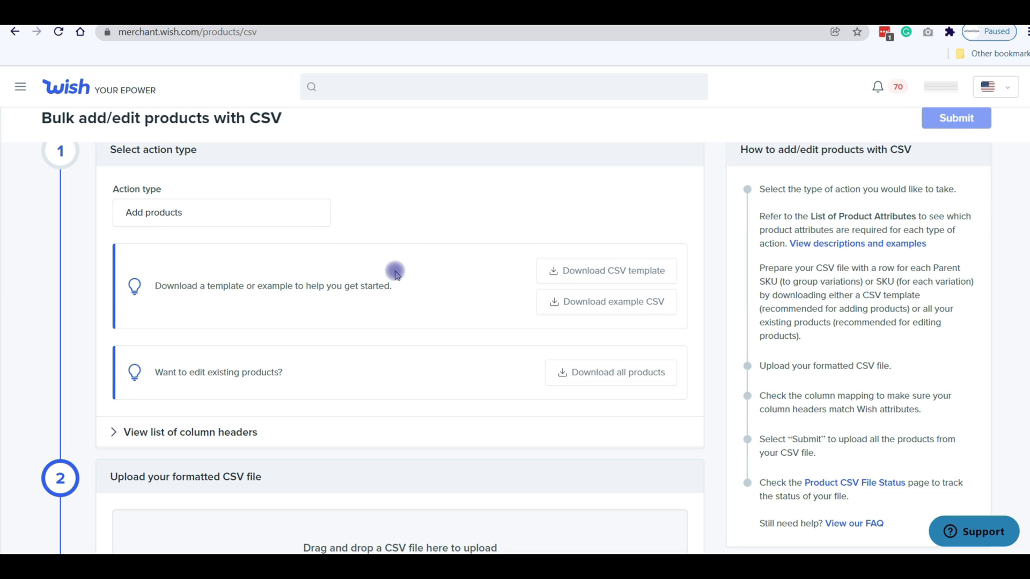
Attach the newest template CSV from the Downloads folder as the upload file
scroll(372, 284, down, 6)
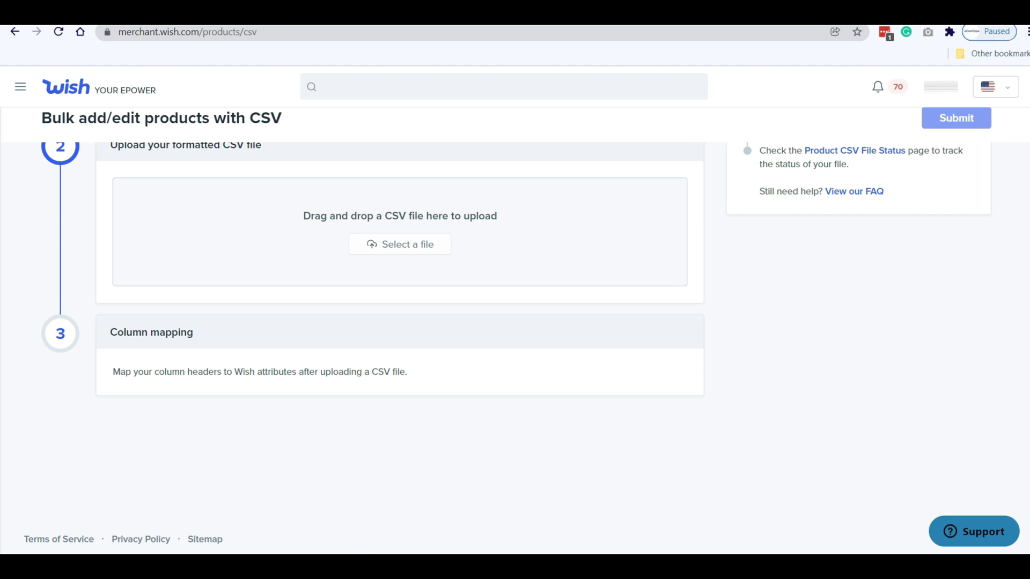
mouse_move(352, 566)
click(306, 506)
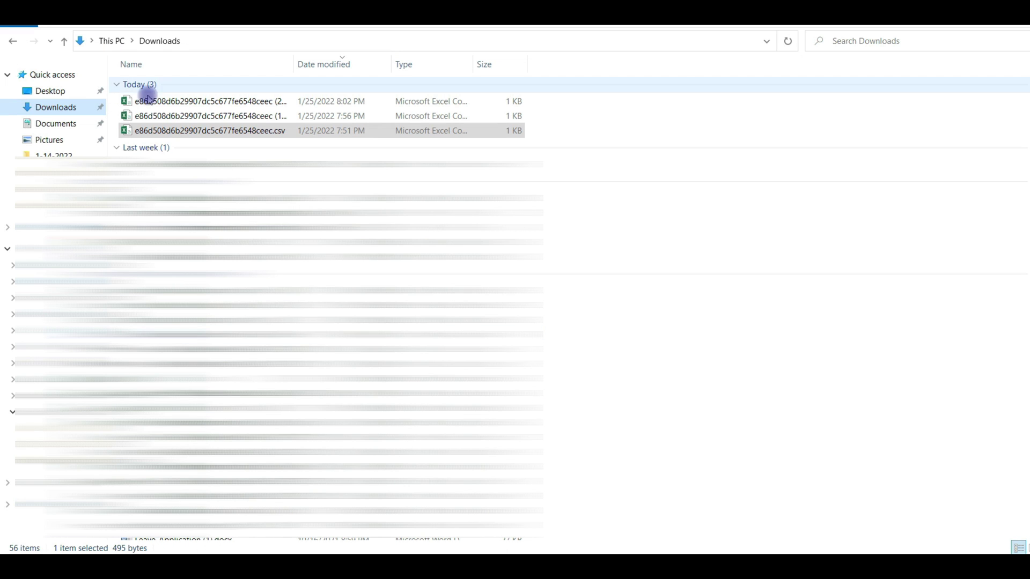
drag(188, 129, 414, 140)
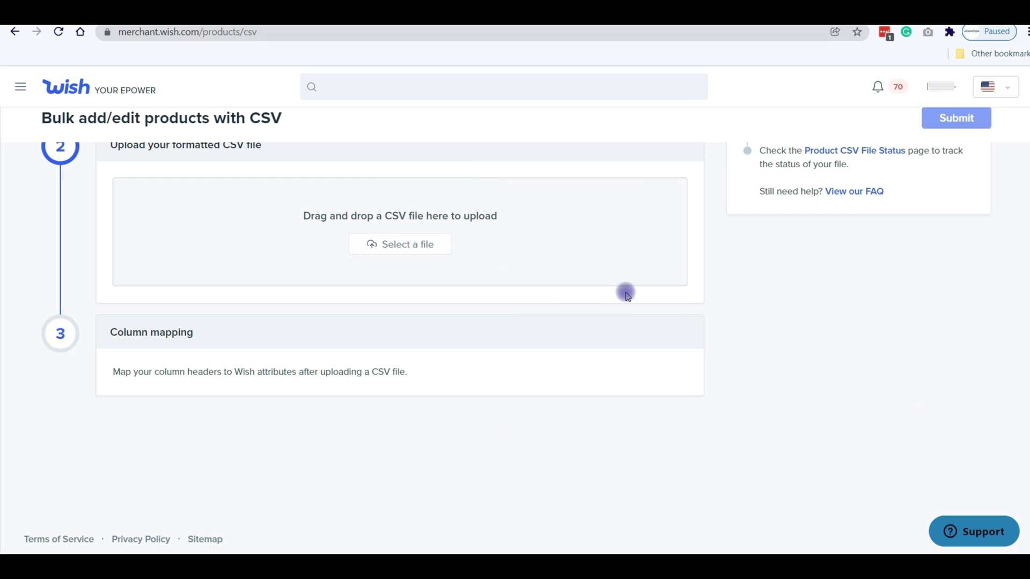
click(396, 246)
click(184, 111)
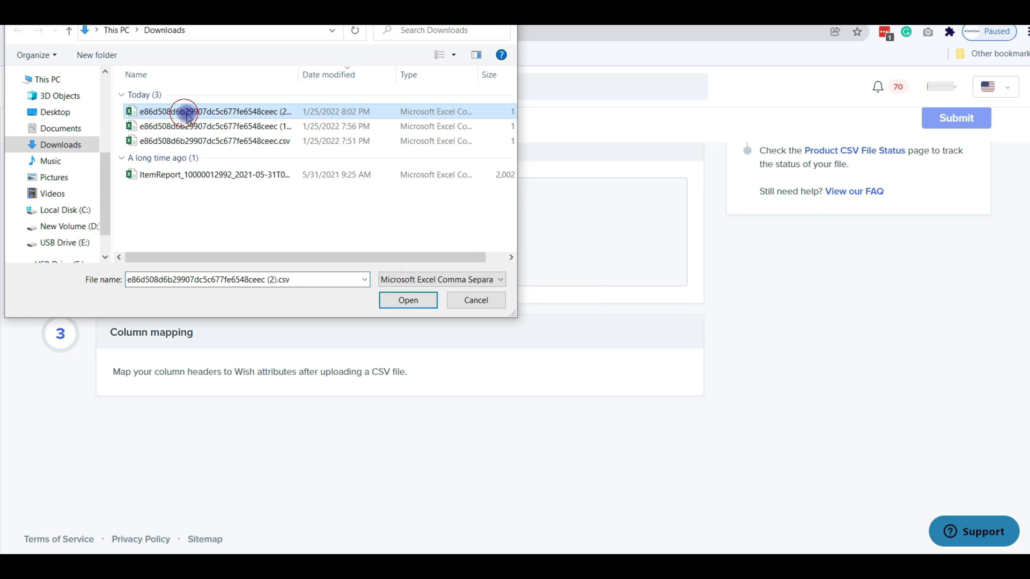
click(409, 301)
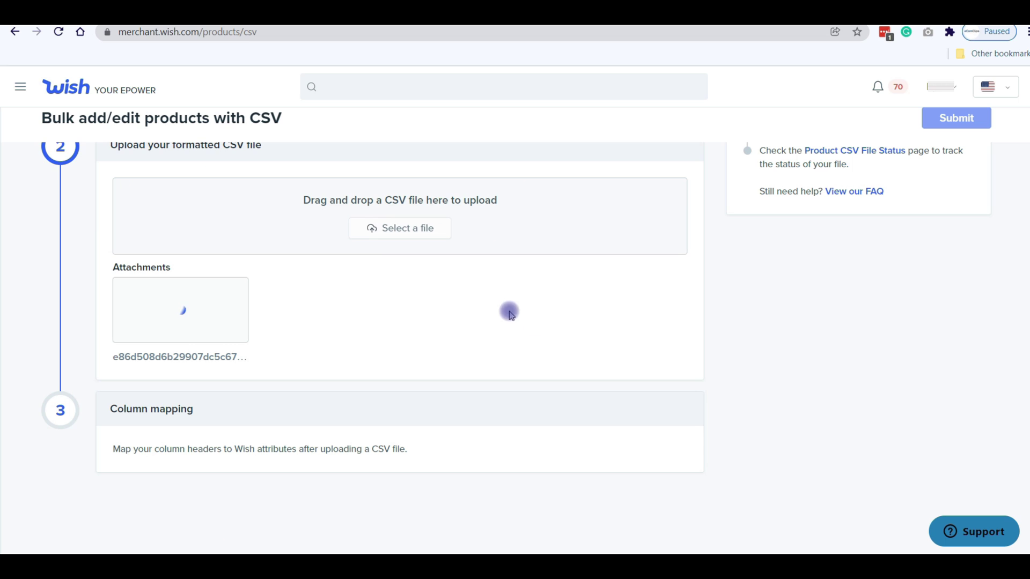
Scroll down to Column mapping and highlight the Required attributes heading
scroll(767, 351, down, 1)
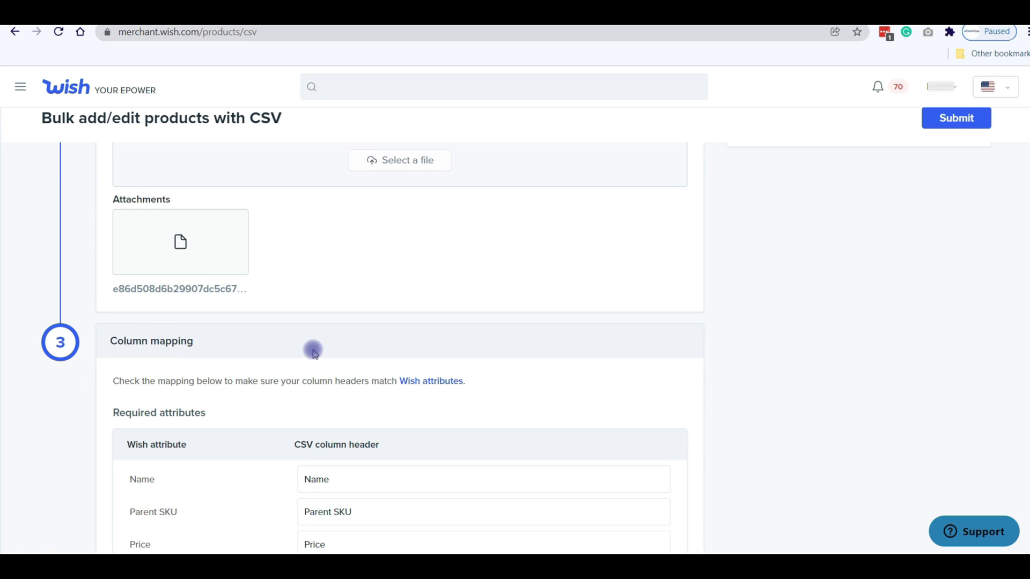
scroll(314, 351, down, 2)
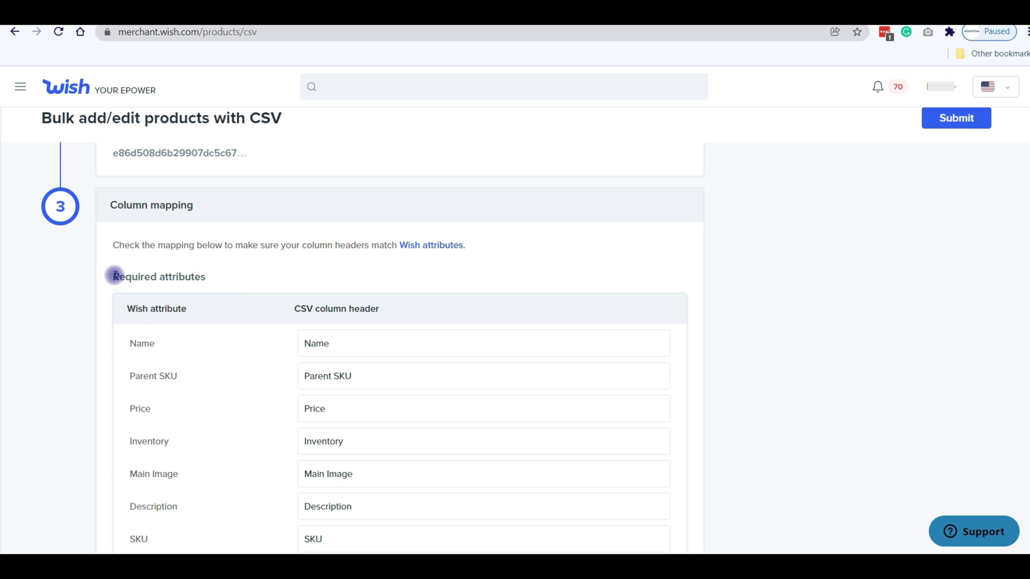
drag(114, 275, 214, 276)
click(254, 271)
Check each Required and Optional attribute row against its identically named CSV header
scroll(382, 400, down, 2)
scroll(301, 207, up, 1)
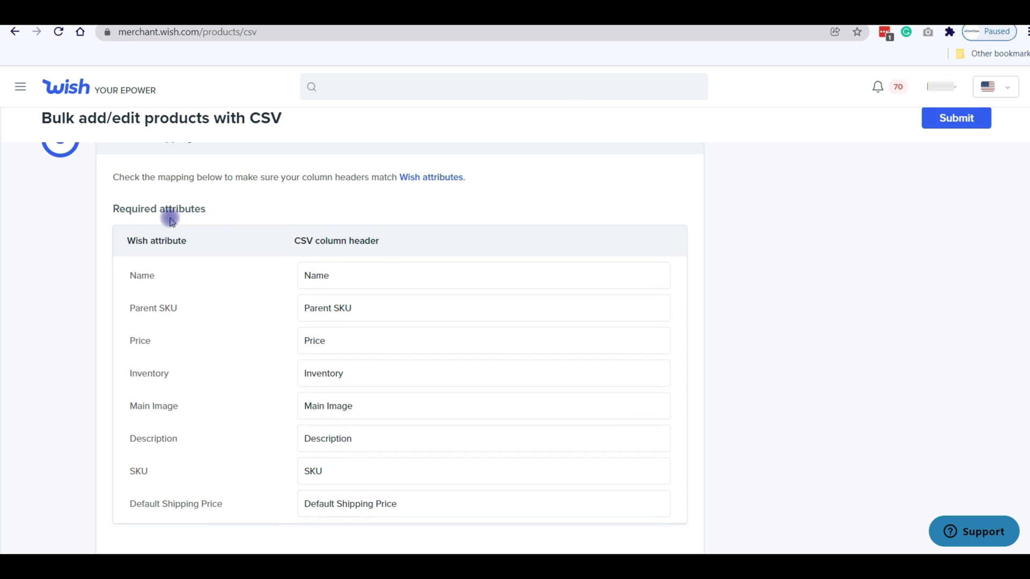
scroll(373, 349, down, 5)
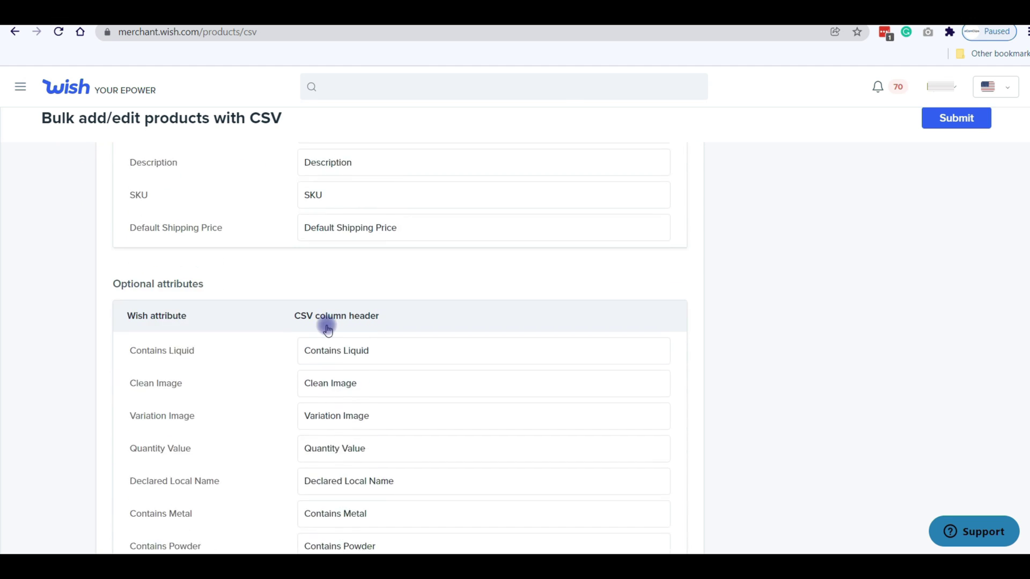
scroll(328, 330, down, 1)
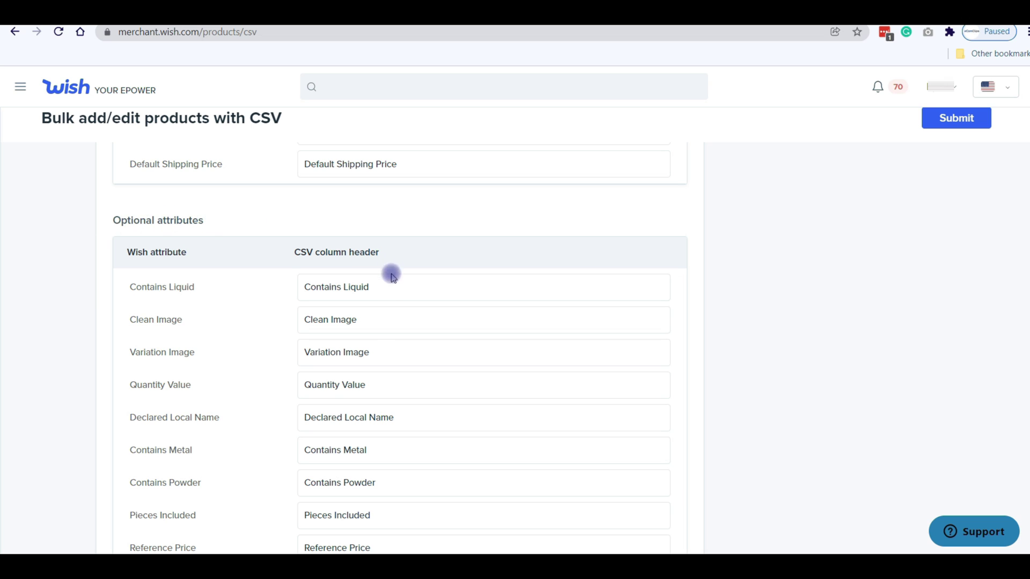
scroll(337, 376, down, 2)
scroll(335, 382, up, 2)
scroll(347, 379, down, 9)
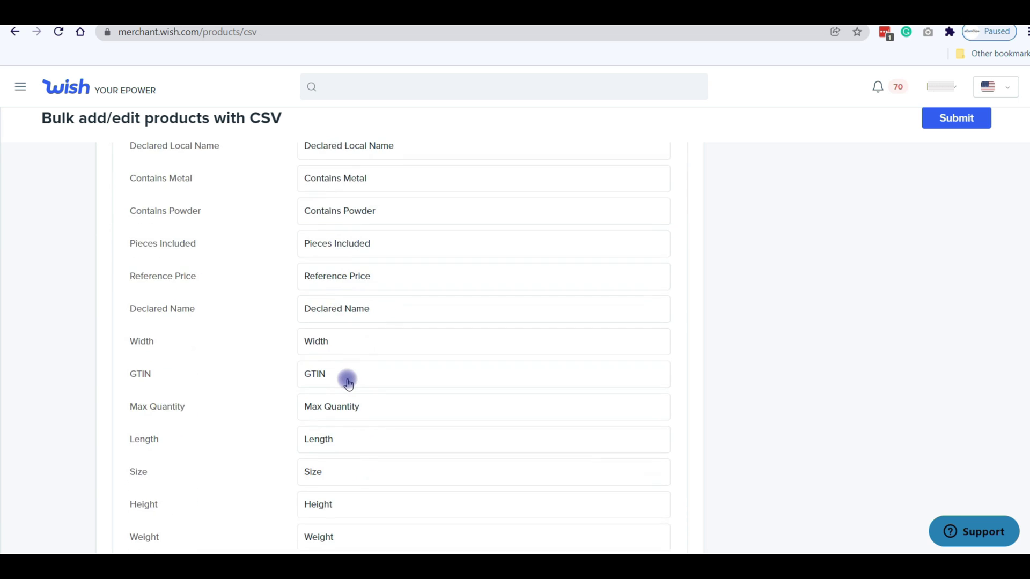
scroll(349, 381, up, 7)
scroll(349, 382, down, 8)
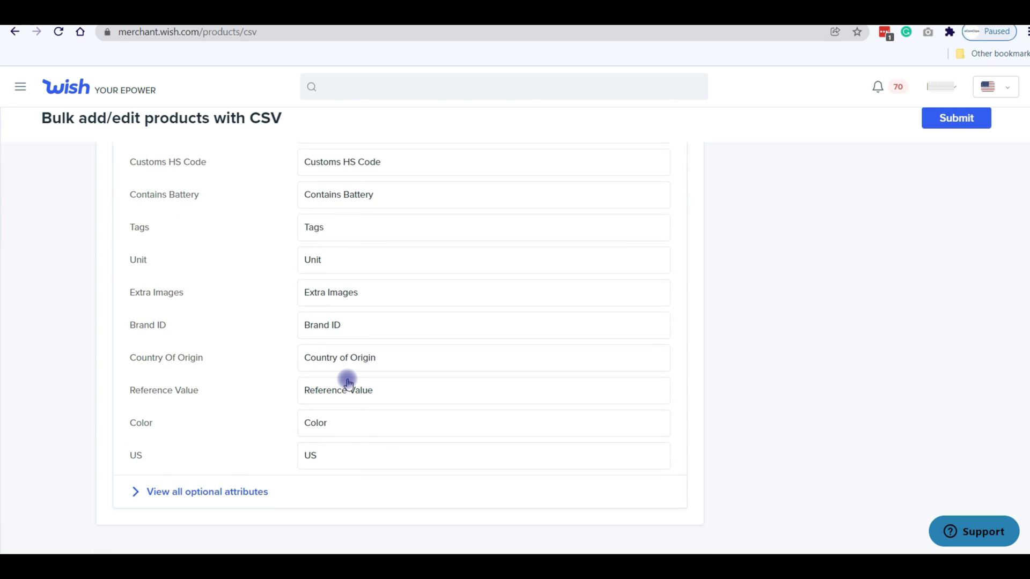
scroll(348, 382, up, 9)
scroll(348, 382, up, 5)
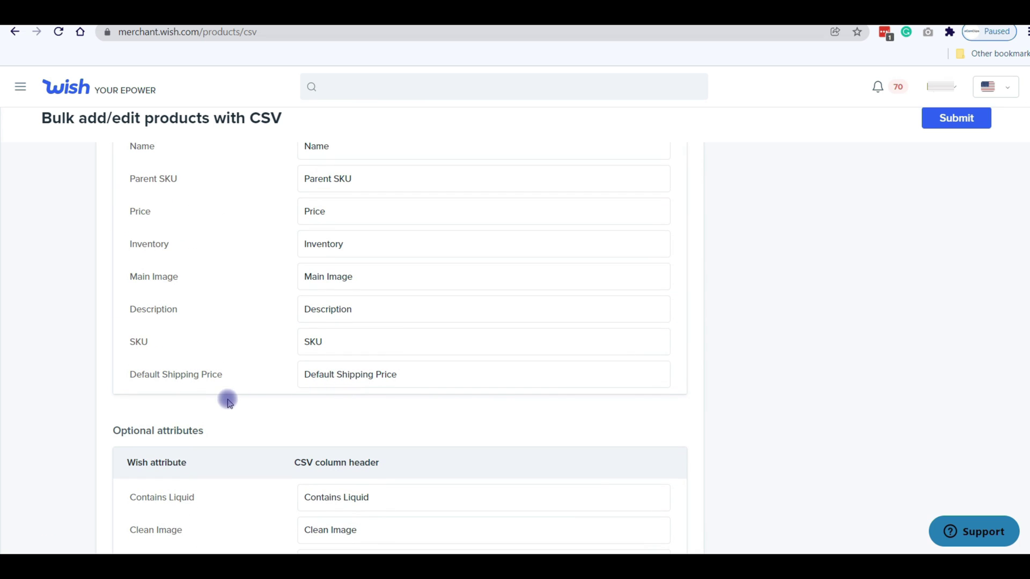
scroll(225, 394, up, 9)
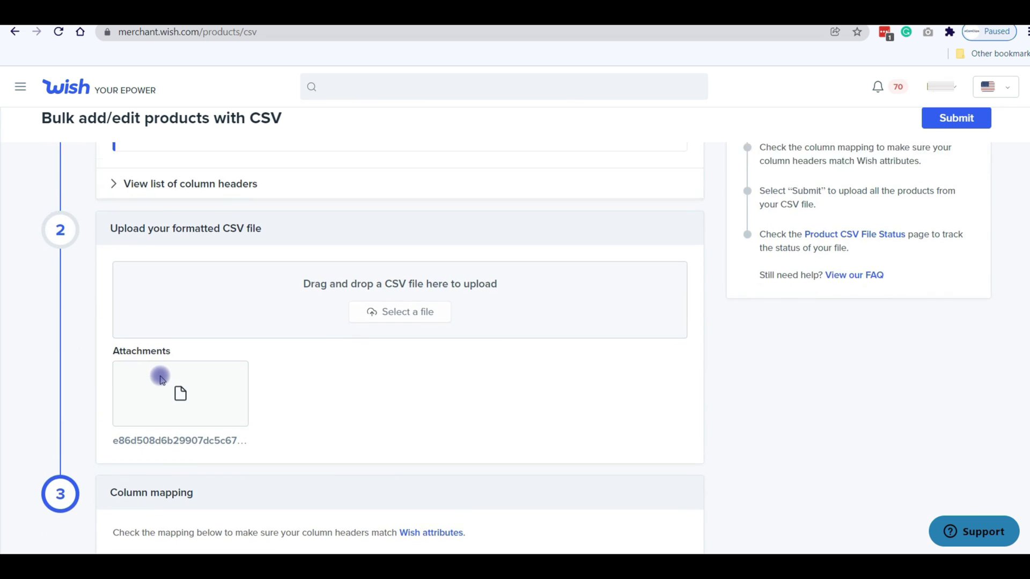
scroll(345, 350, down, 6)
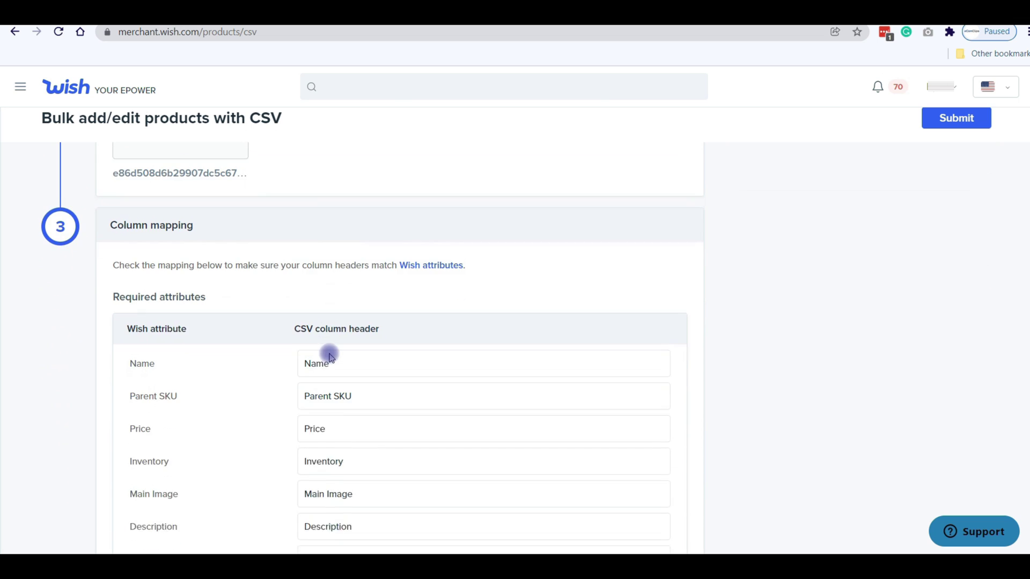
scroll(320, 360, down, 2)
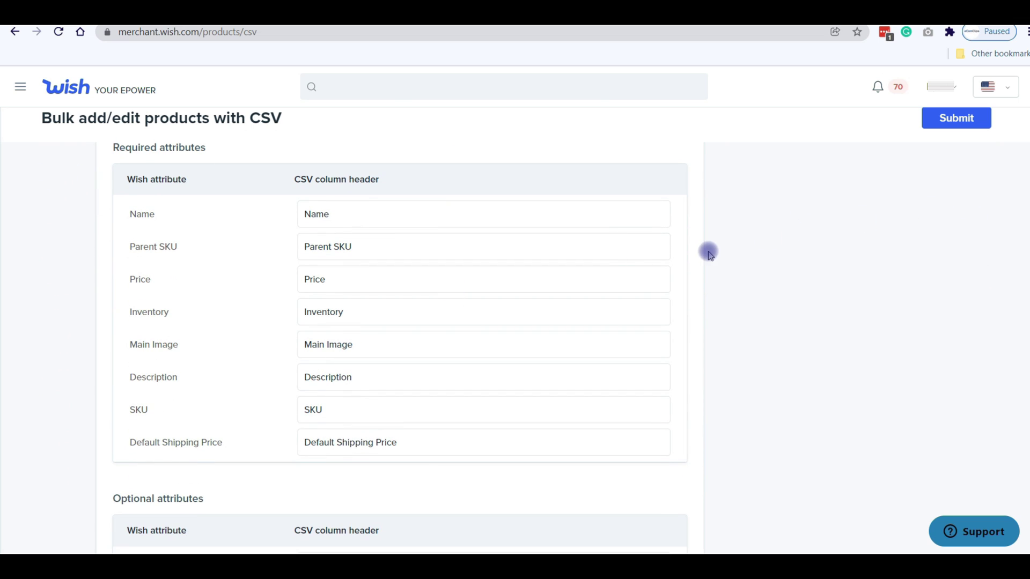
scroll(897, 274, up, 2)
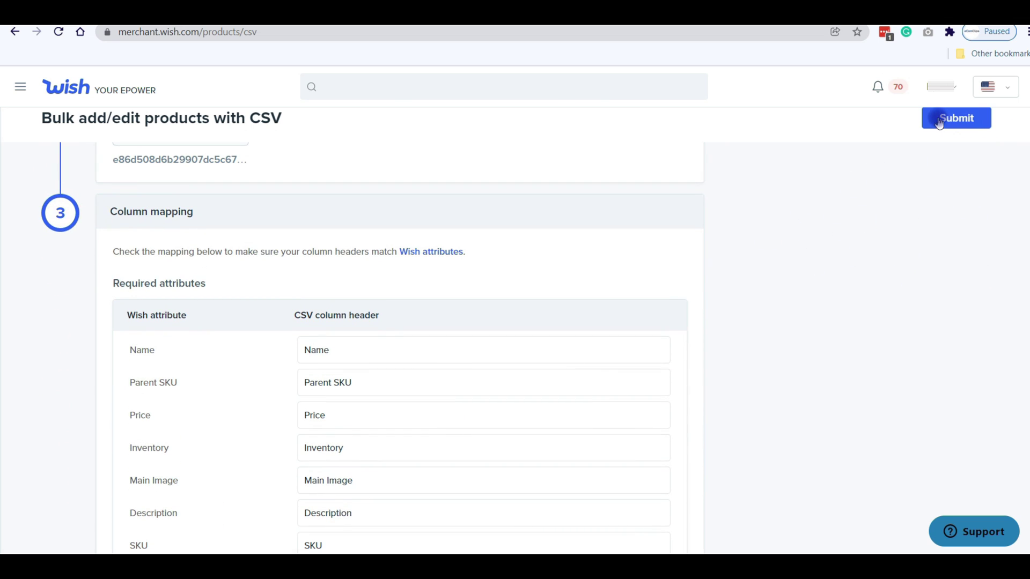